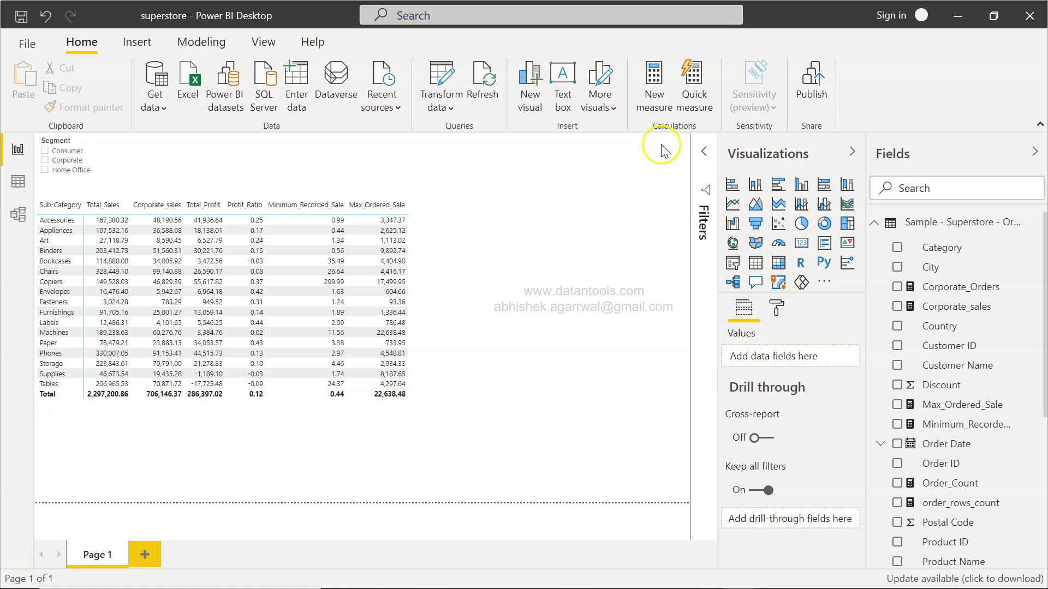
Step: Define the measure Avg_Sales = AVERAGE('Sample - Superstore - Orders'[Sales])
left_click(648, 84)
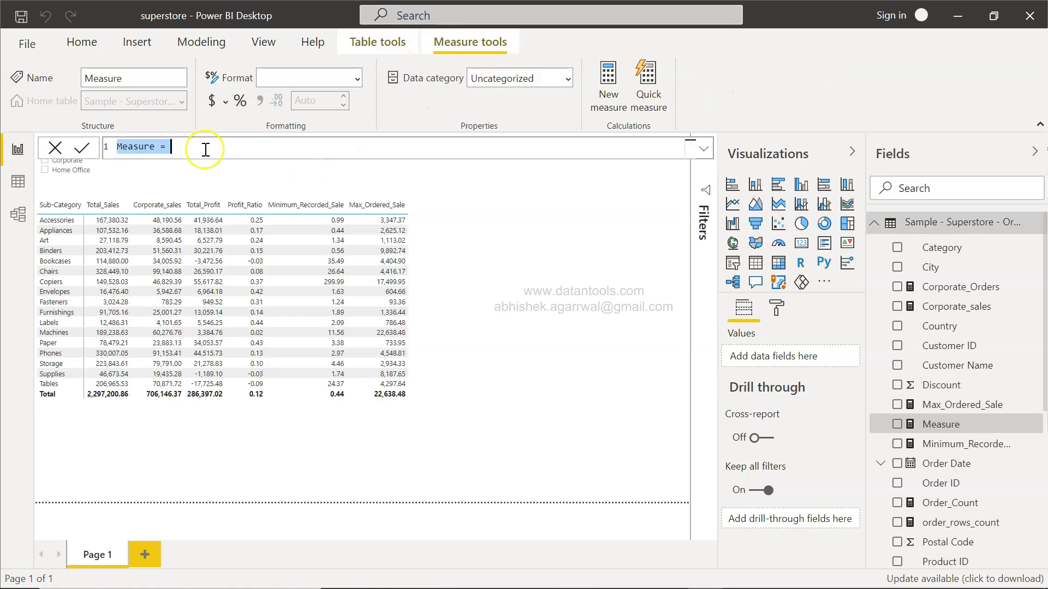
type("Av")
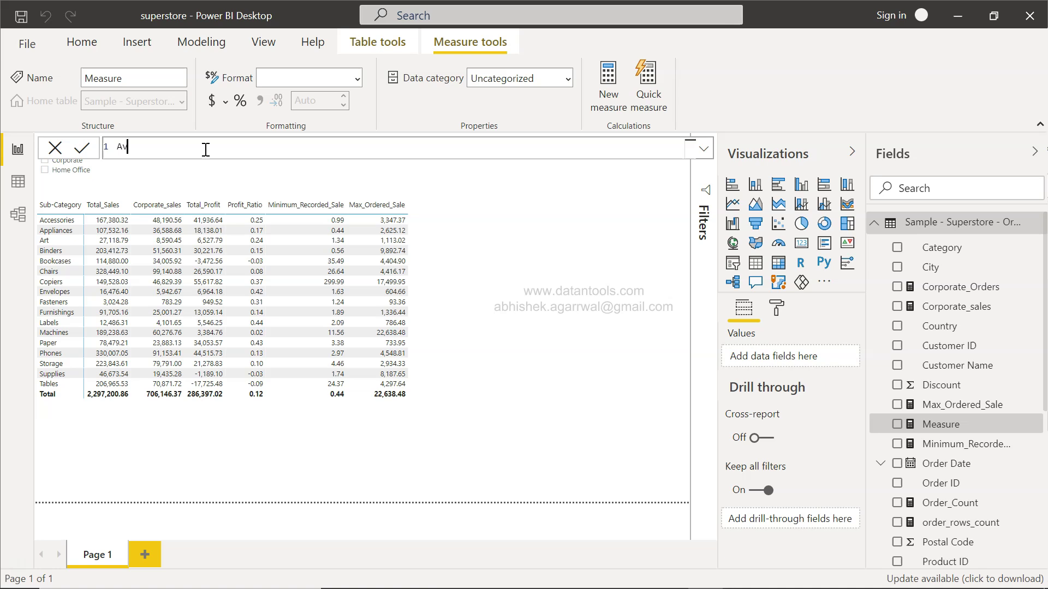
type("g_Sale")
type("s = ")
type("av")
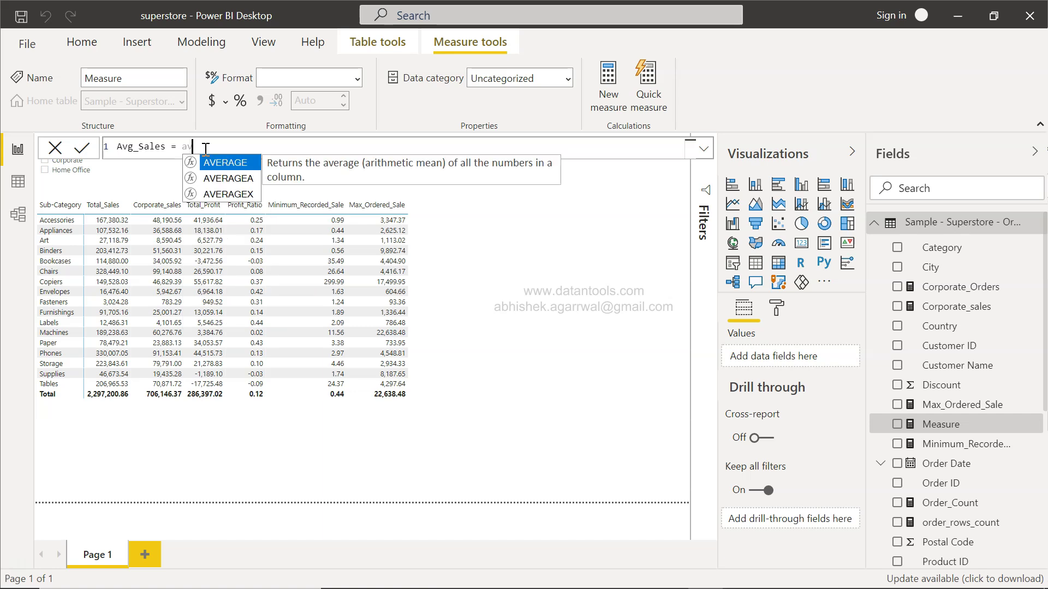
key("Tab")
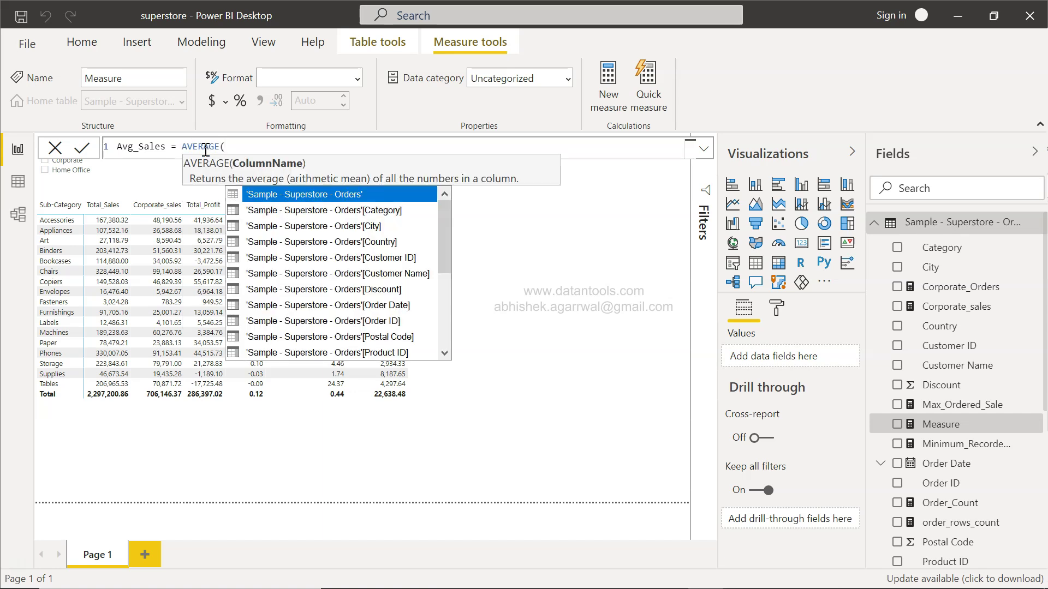
left_click(233, 148)
type("s")
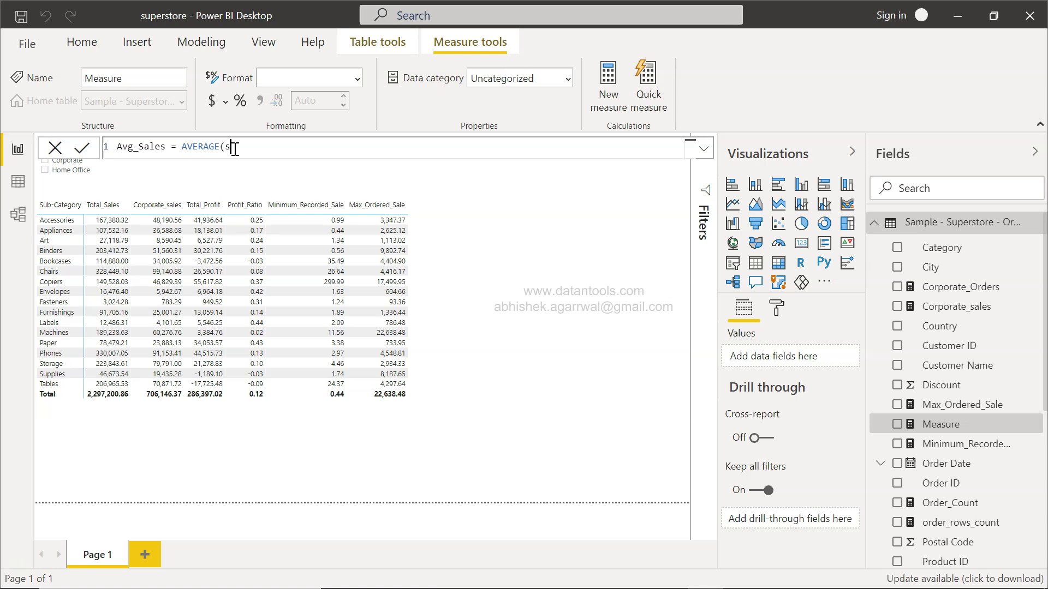
type("al")
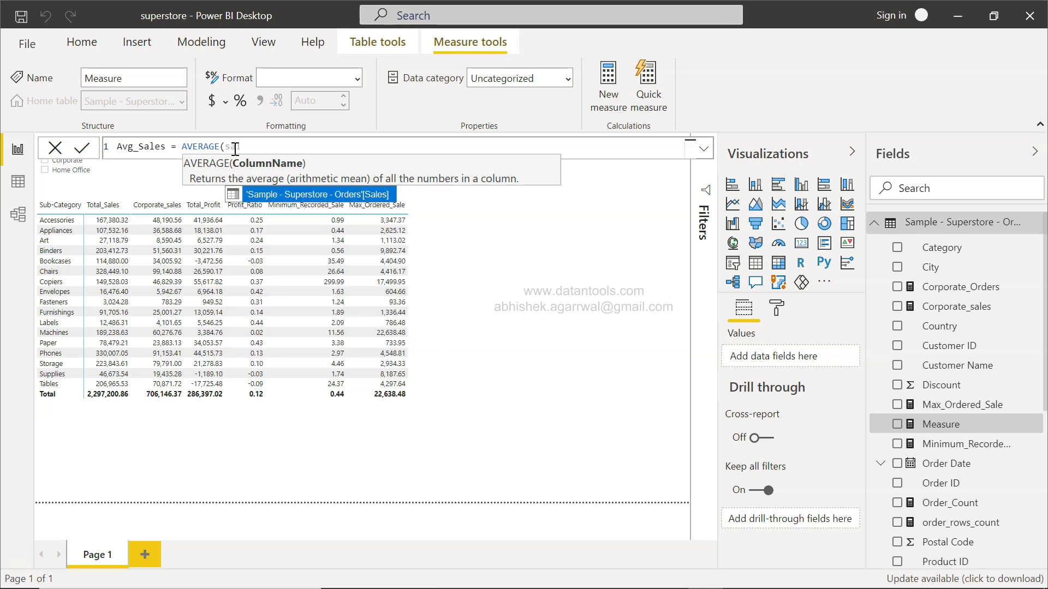
key("Tab")
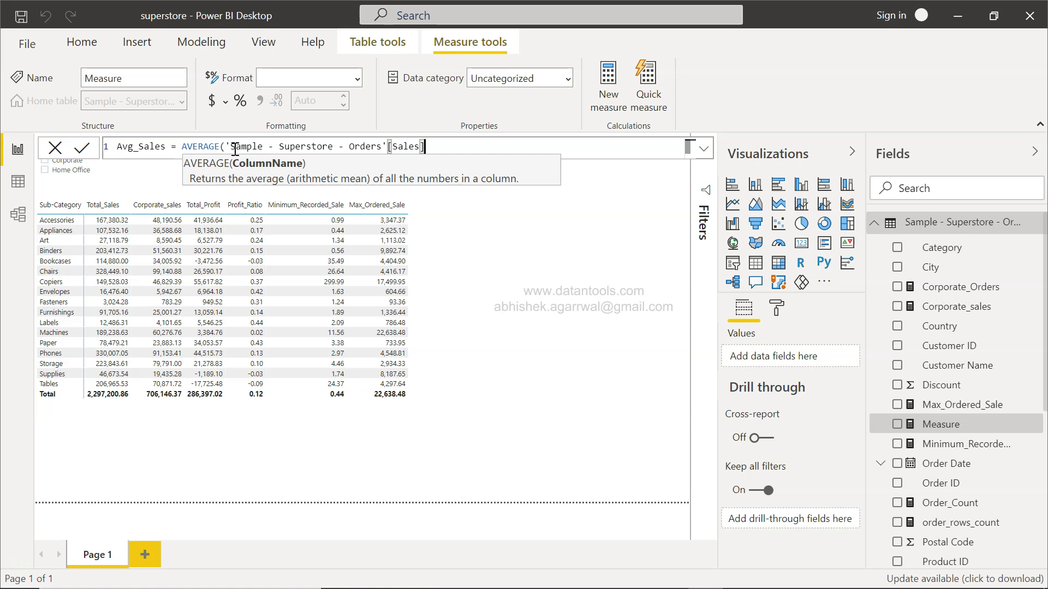
type(")")
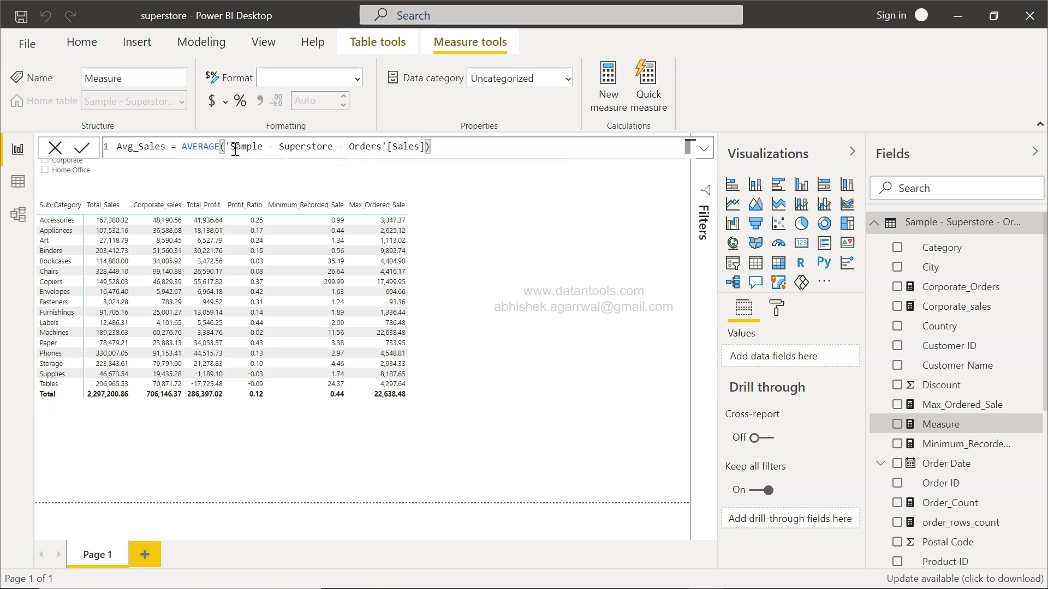
left_click(472, 235)
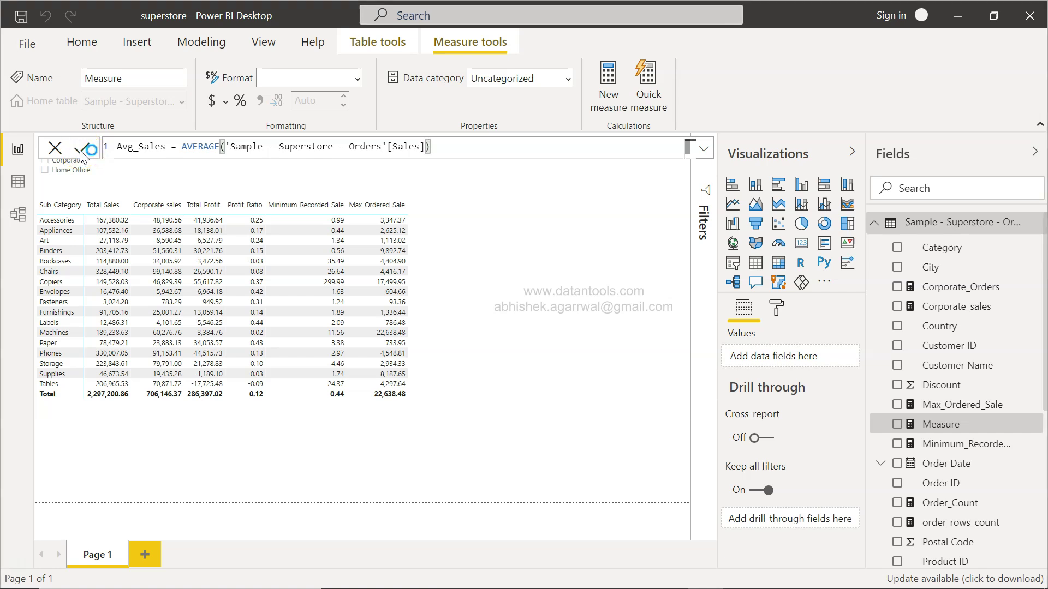
Step: Commit Avg_Sales and add it to the sub-category table after Max_Ordered_Sale
key("Return")
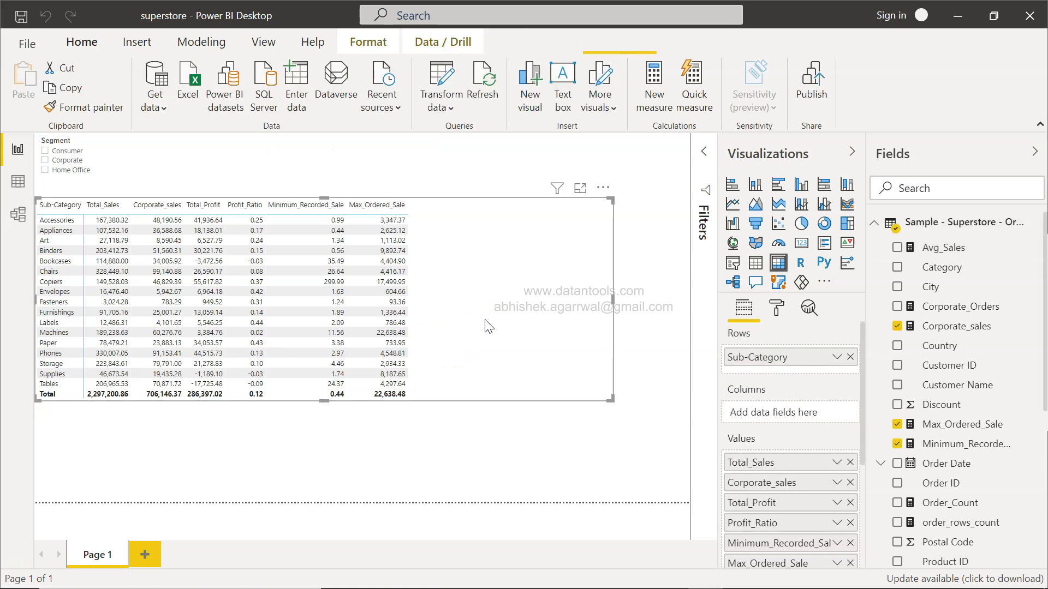
mouse_move(943, 248)
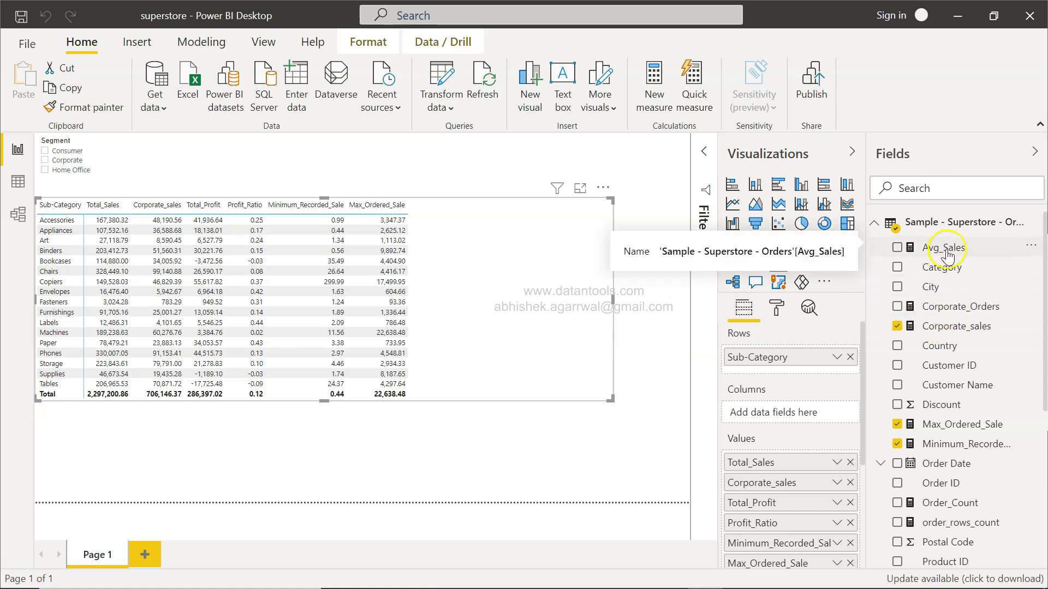
scroll(812, 442, "down", 1)
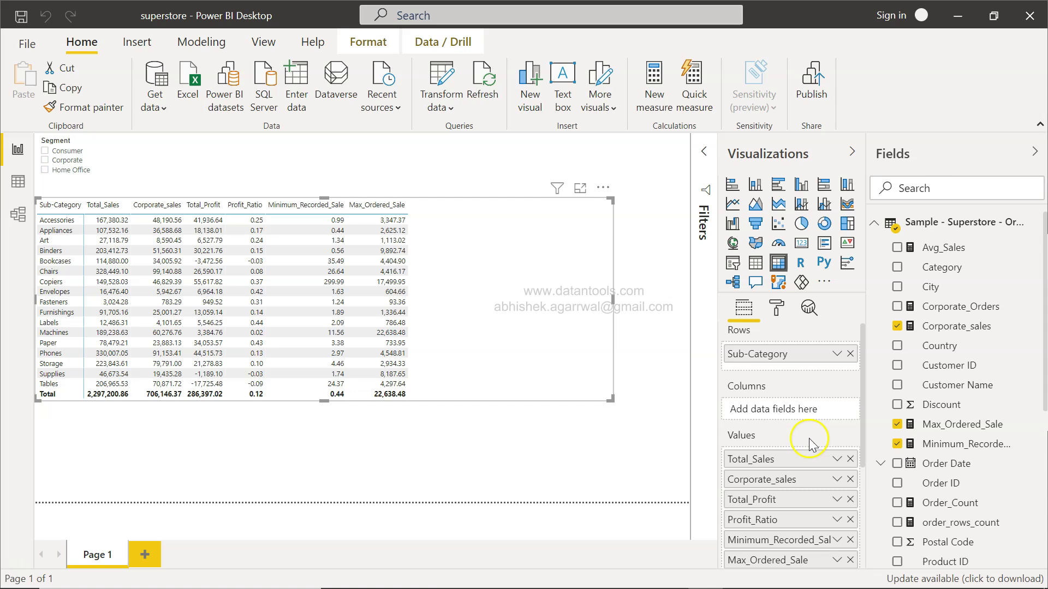
scroll(813, 443, "down", 2)
scroll(811, 440, "down", 1)
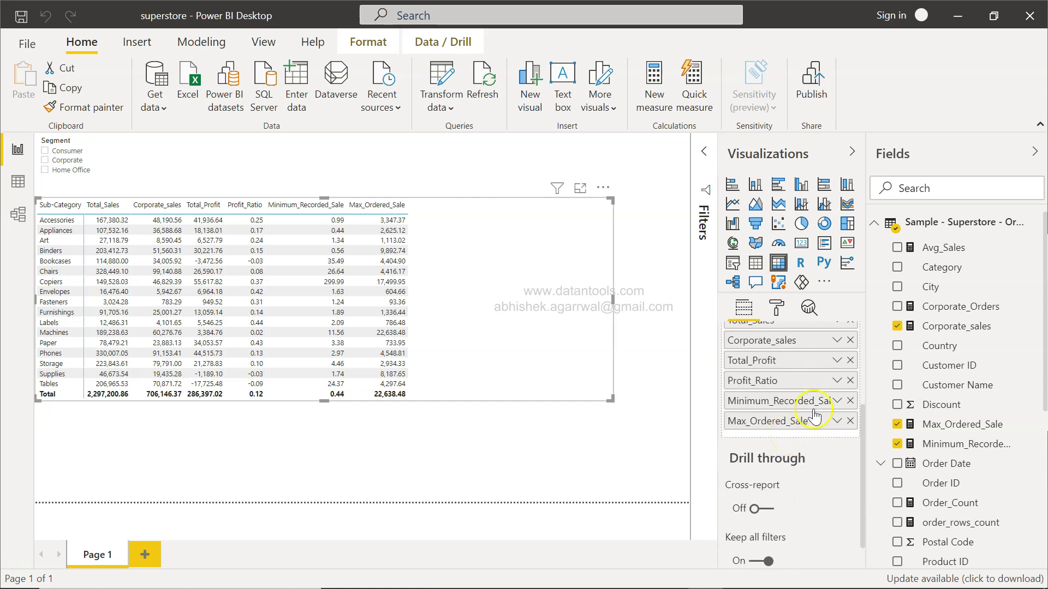
left_click_drag(881, 312, 799, 437)
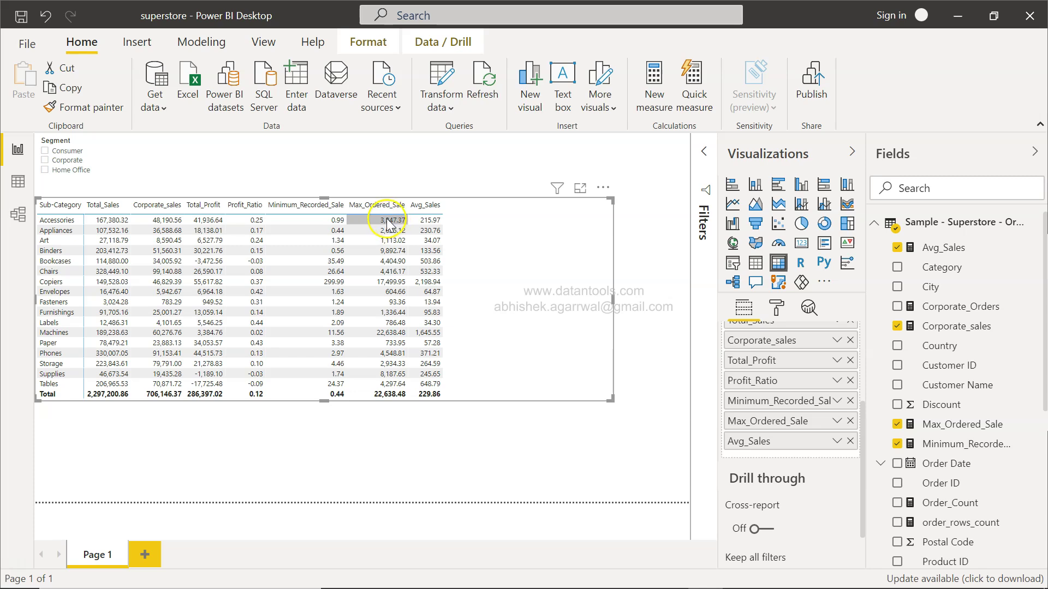
left_click(414, 229)
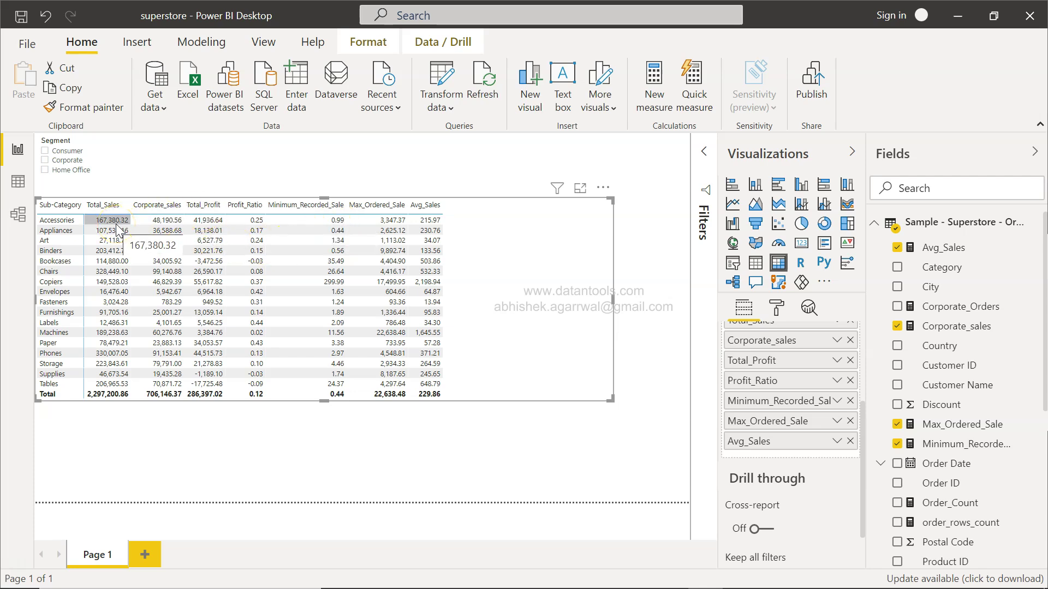
left_click(359, 343)
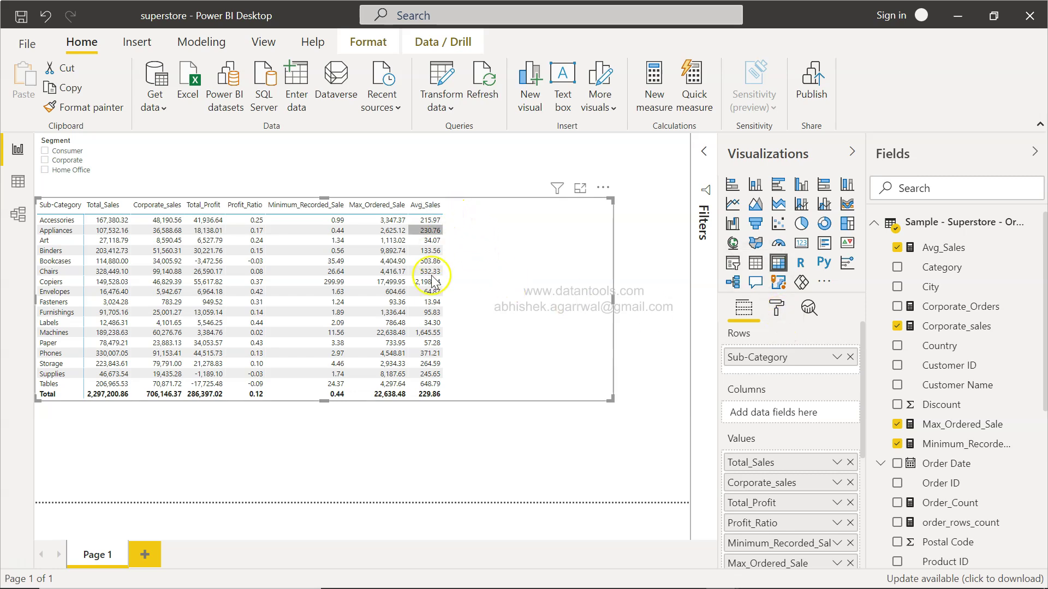
Step: Set Avg_Sales field formatting to 0 decimal places, so the total reads 230
left_click(787, 303)
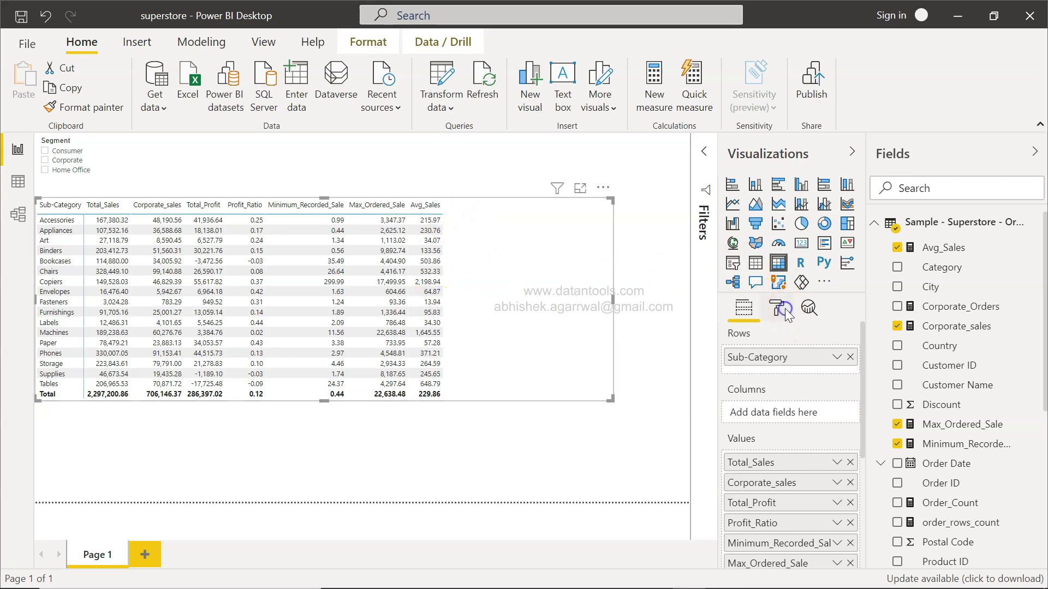
scroll(785, 440, "down", 1)
scroll(786, 442, "down", 2)
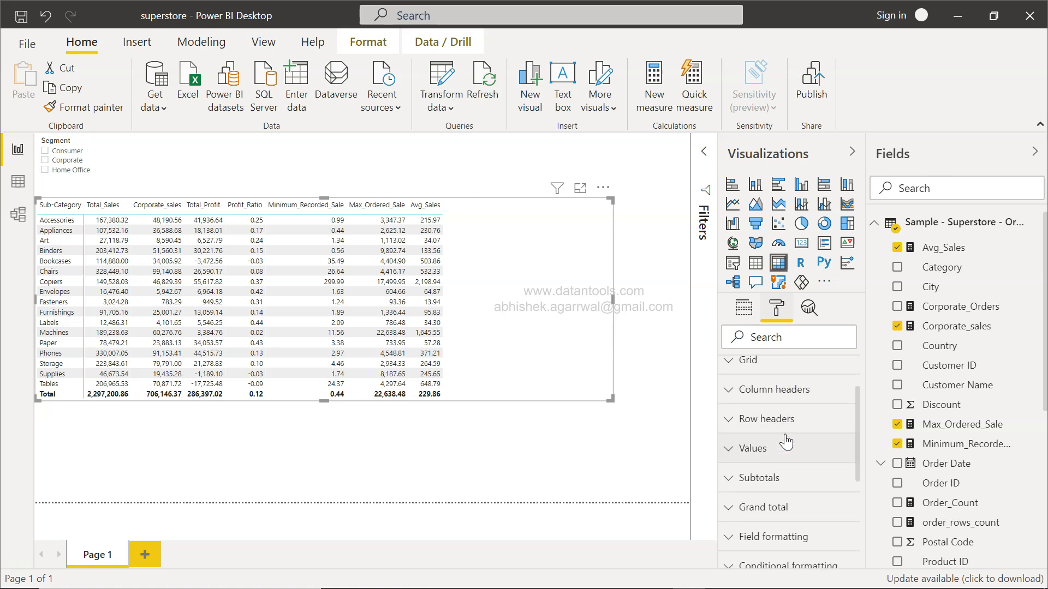
scroll(785, 441, "down", 2)
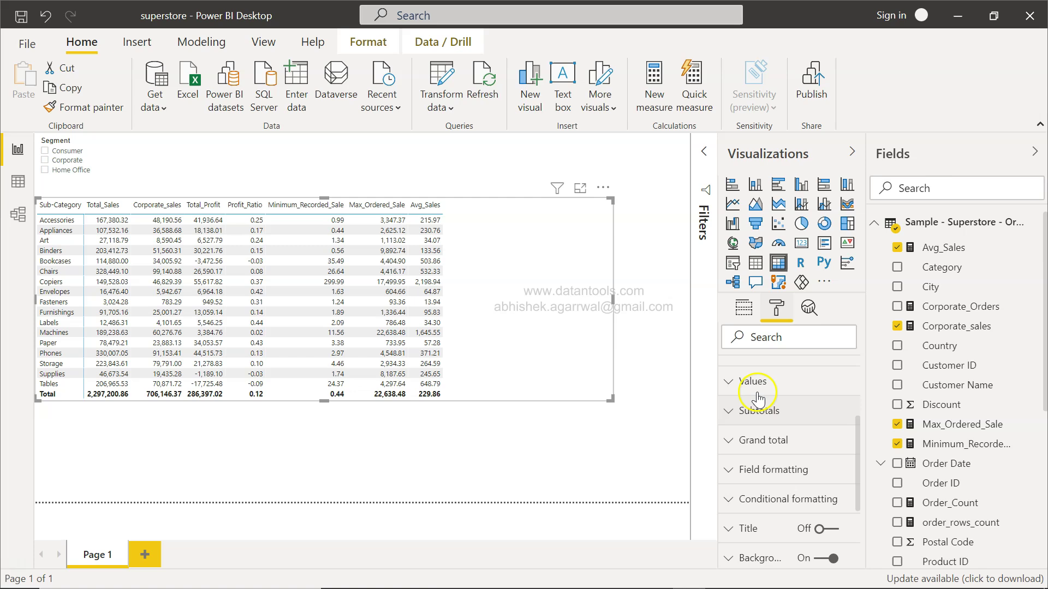
left_click(736, 471)
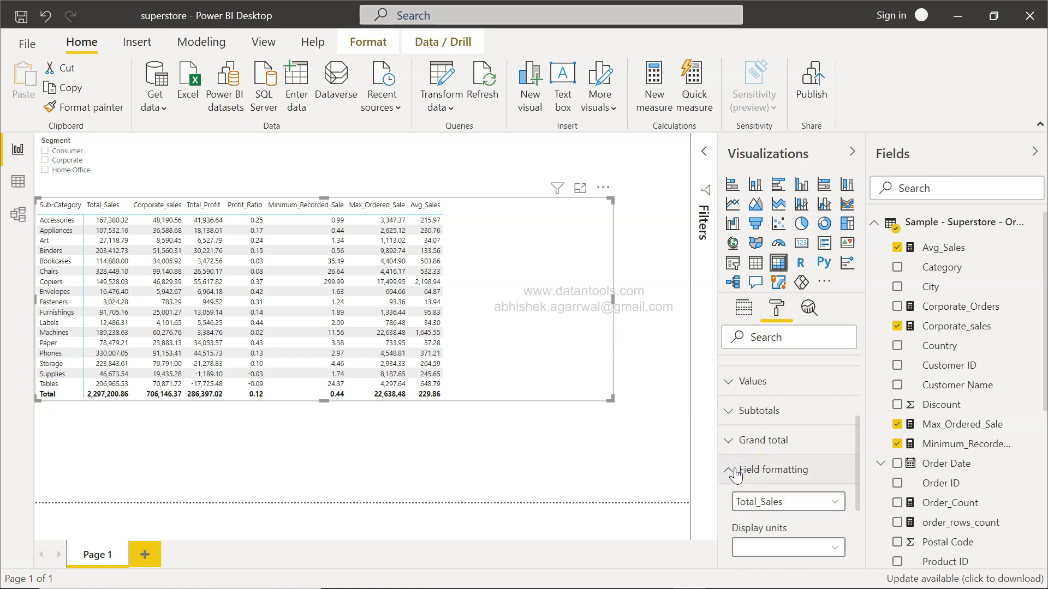
scroll(735, 468, "down", 1)
scroll(734, 468, "down", 2)
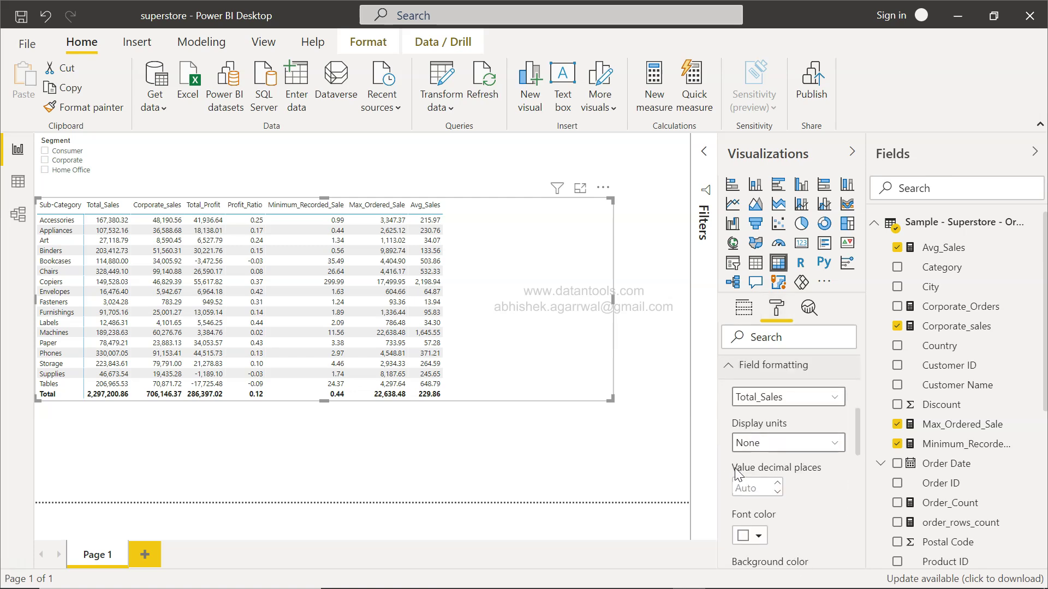
left_click(770, 398)
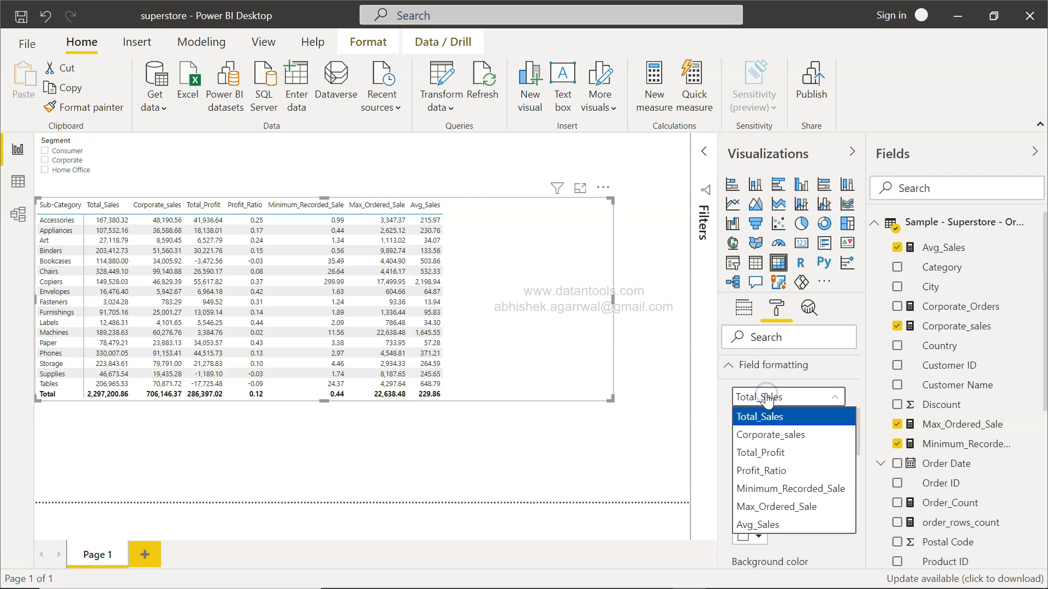
left_click(782, 525)
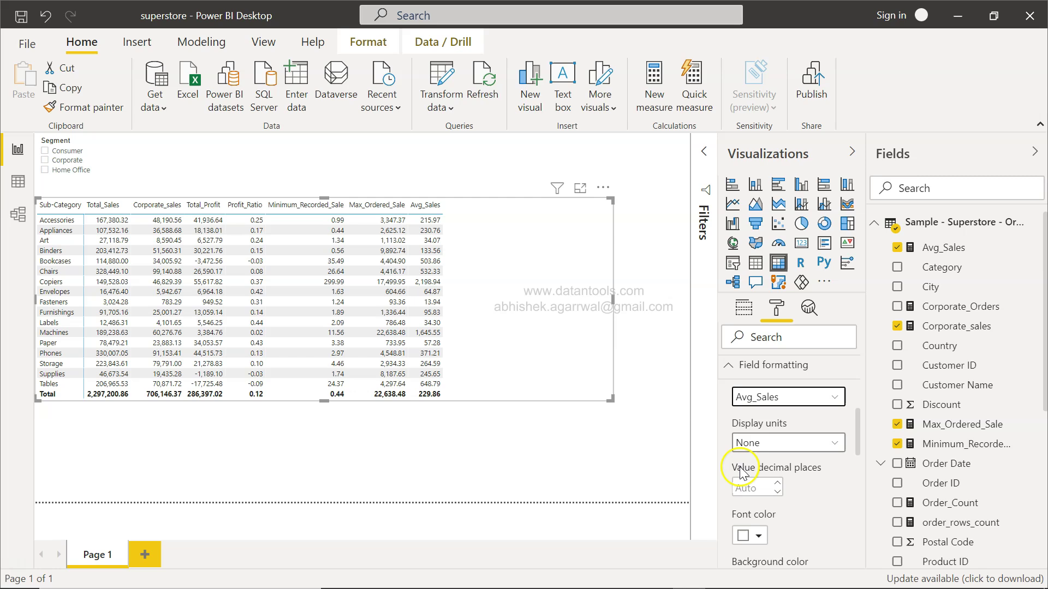
left_click(754, 485)
type("0")
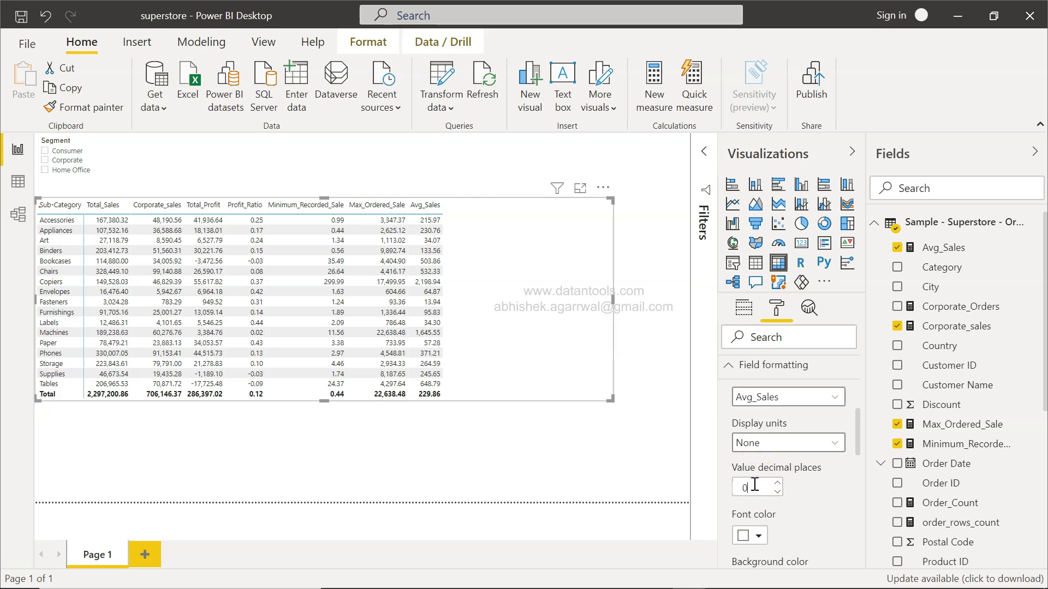
key("Tab")
left_click(432, 273)
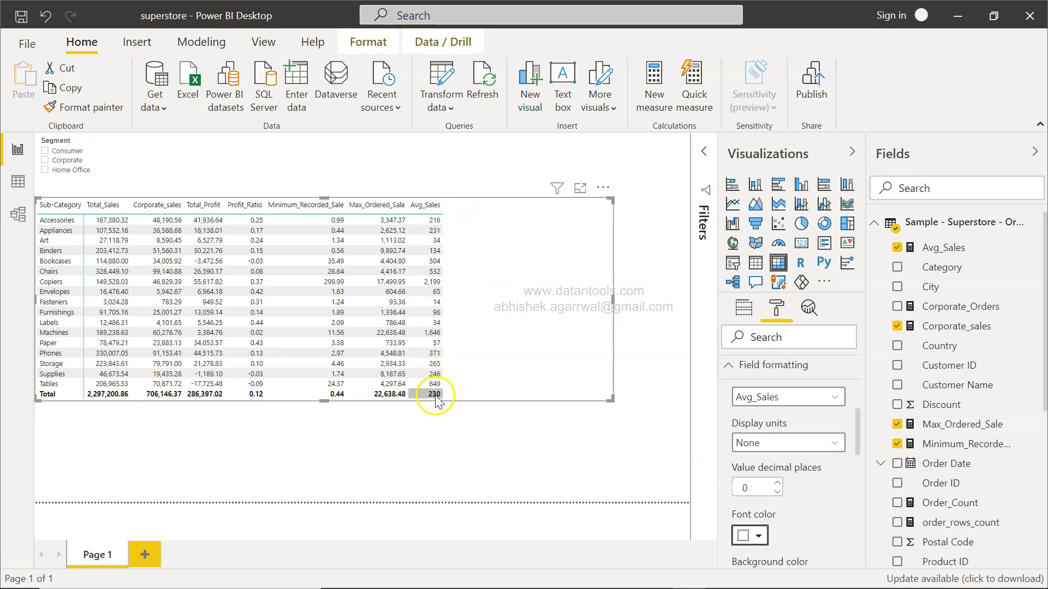